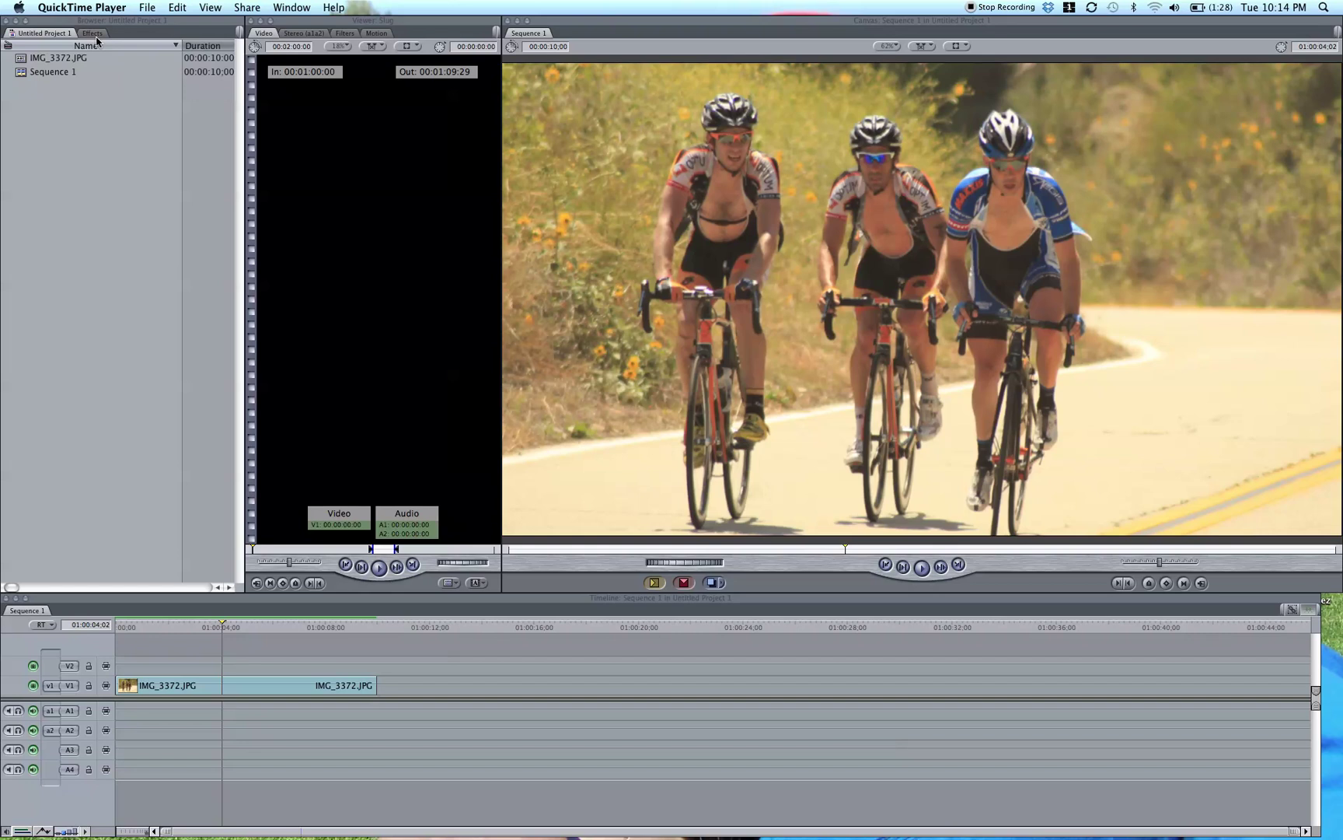
# - Open the Effects library and expand the Video Filters bin to show the Stylize filters
pyautogui.click(97, 36)
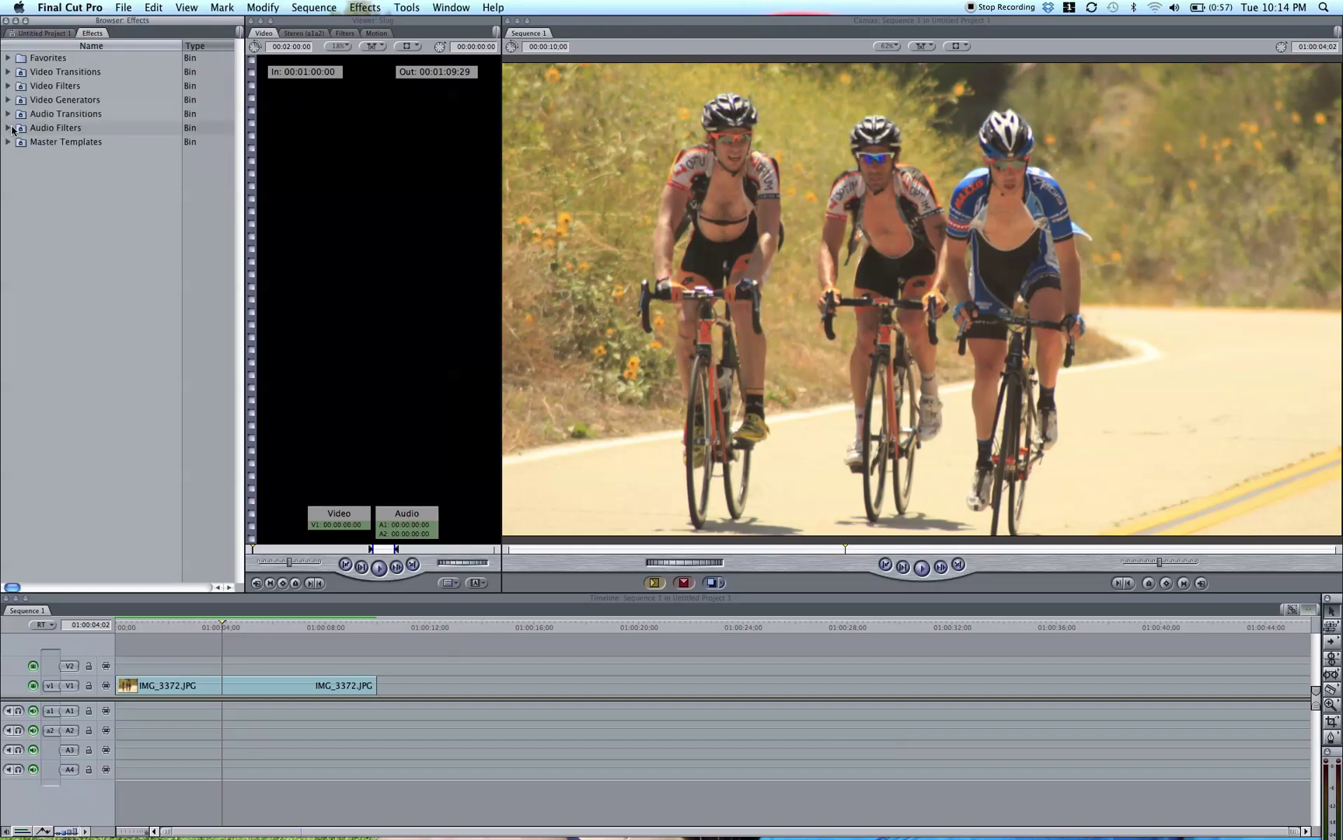
pyautogui.click(8, 86)
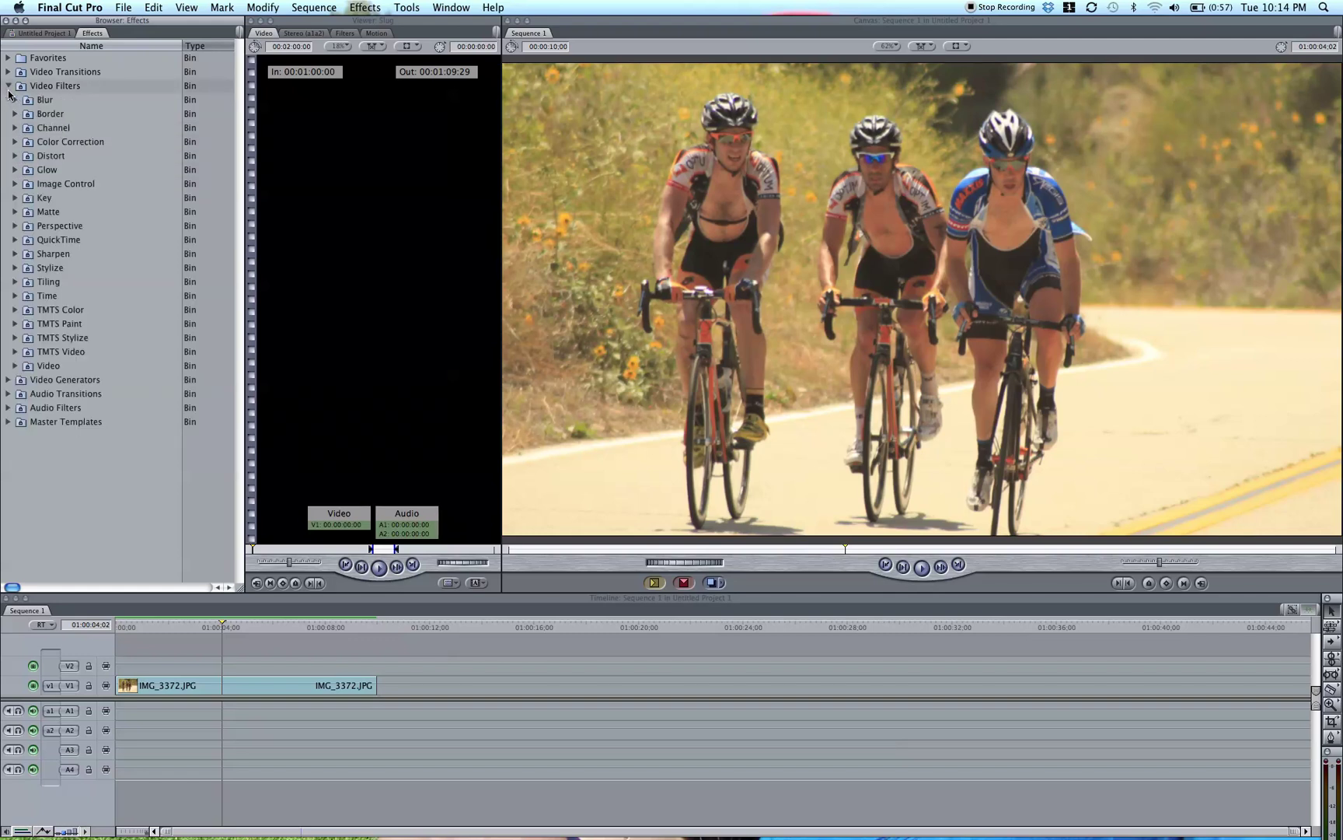
pyautogui.click(8, 85)
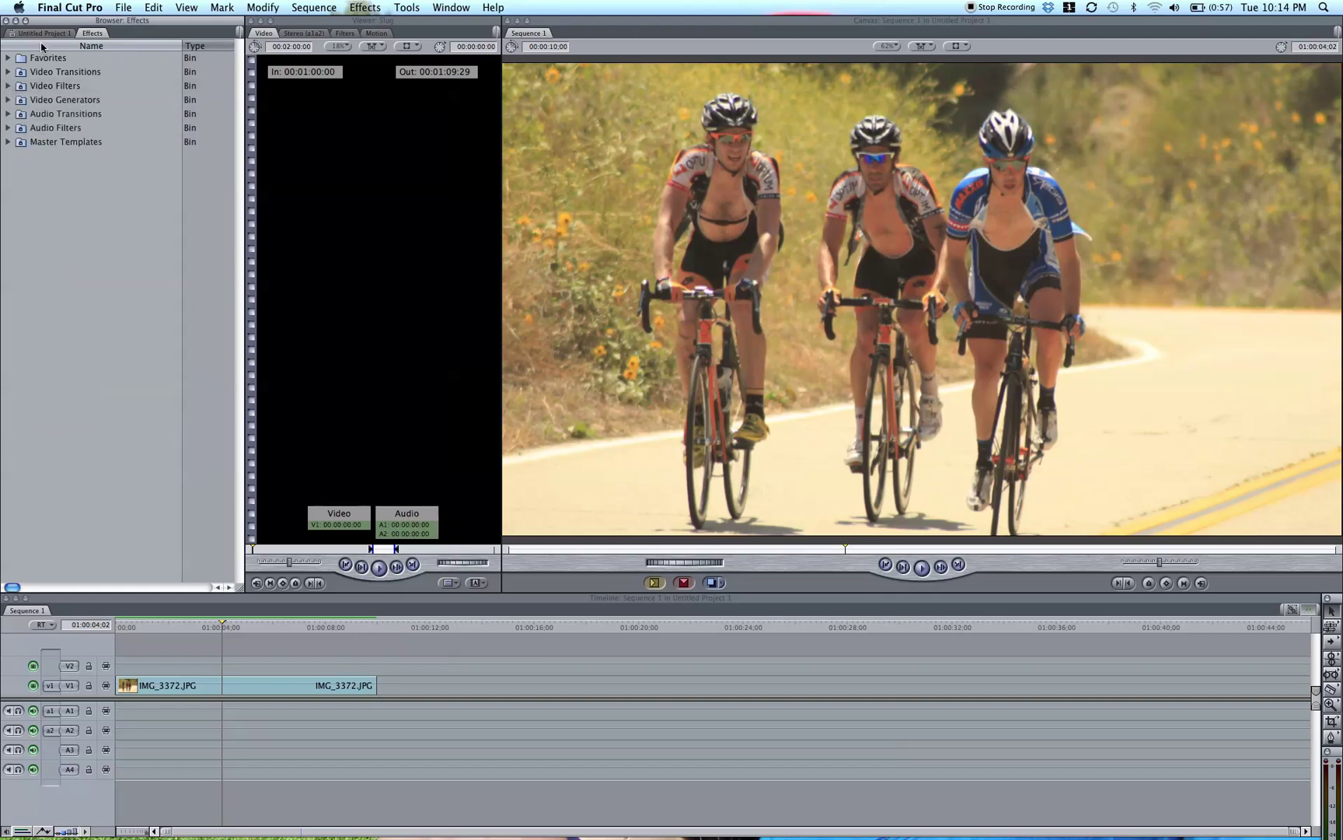
pyautogui.click(45, 33)
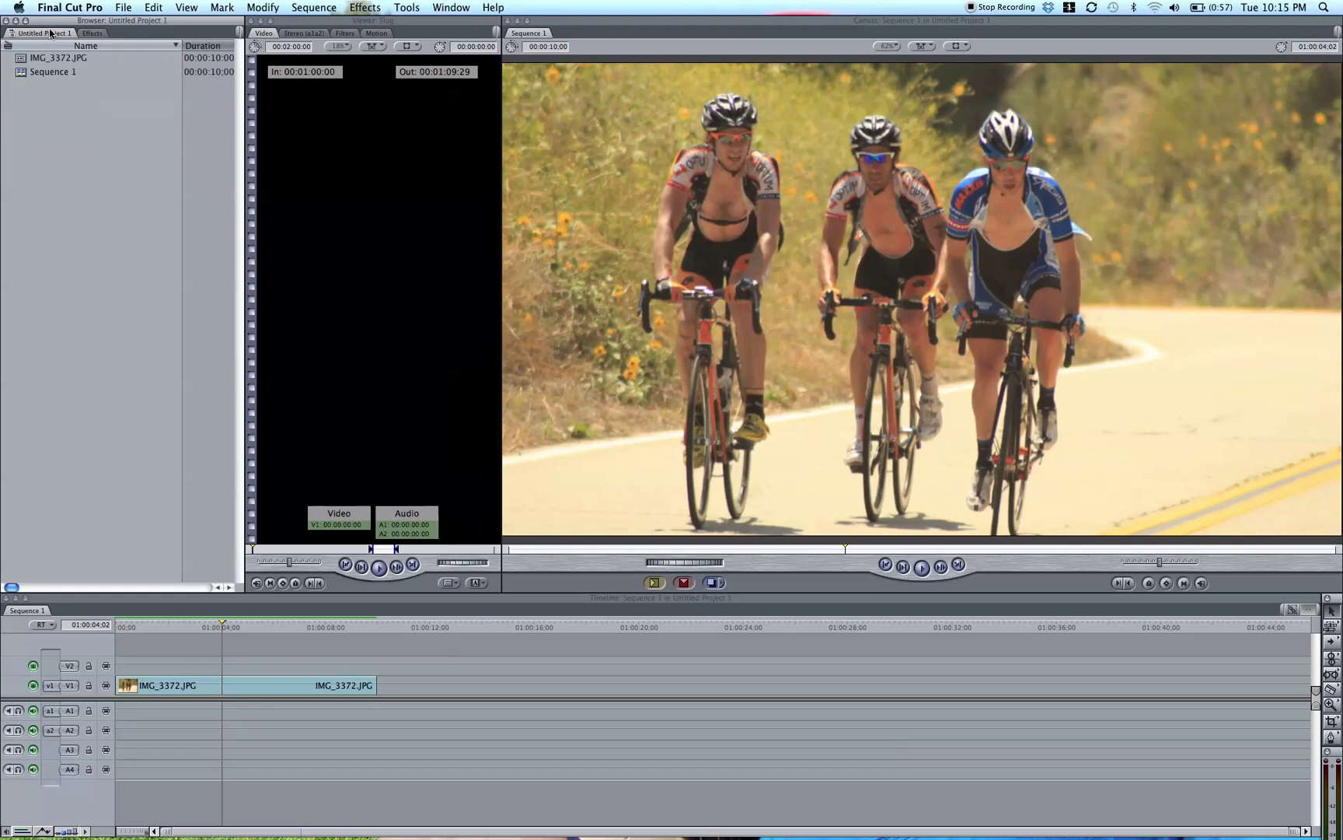
pyautogui.click(96, 34)
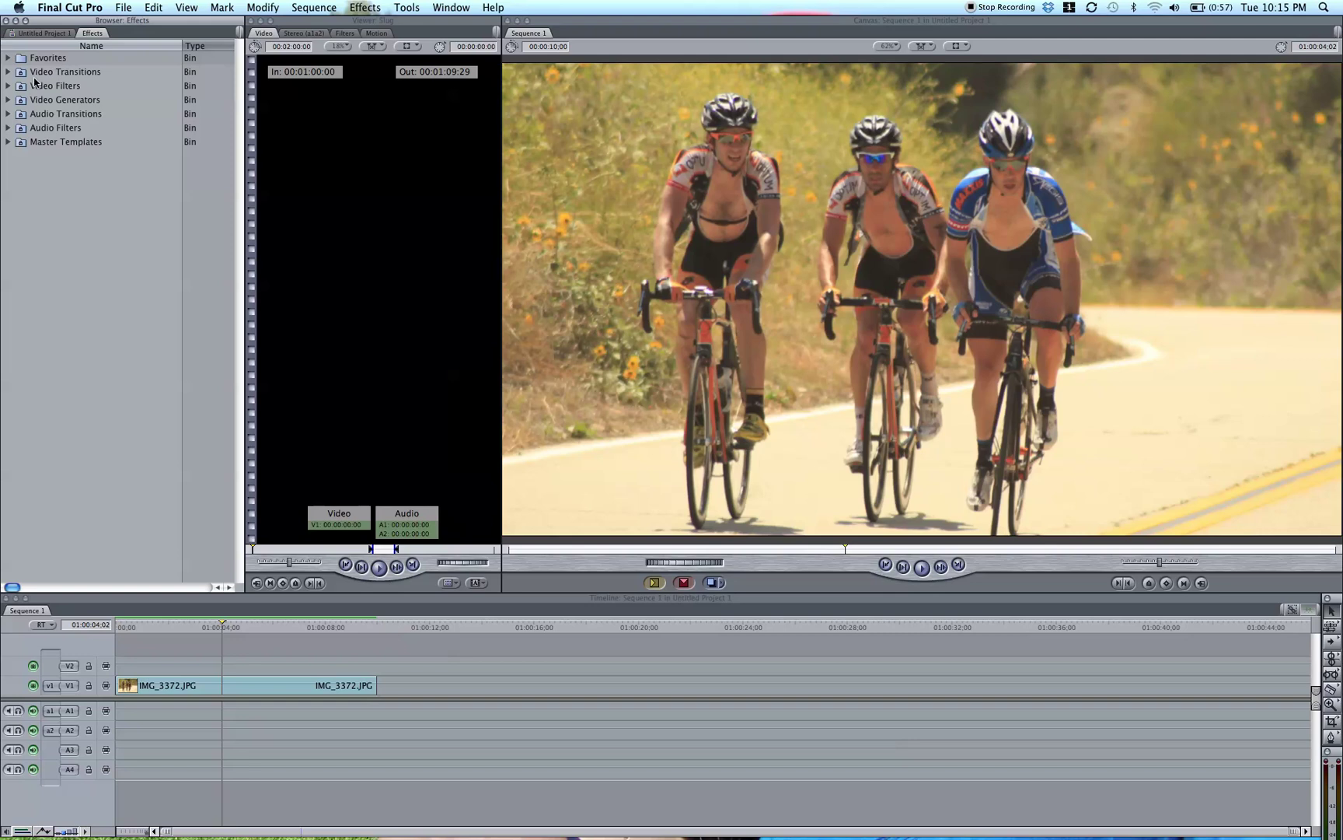
pyautogui.click(8, 86)
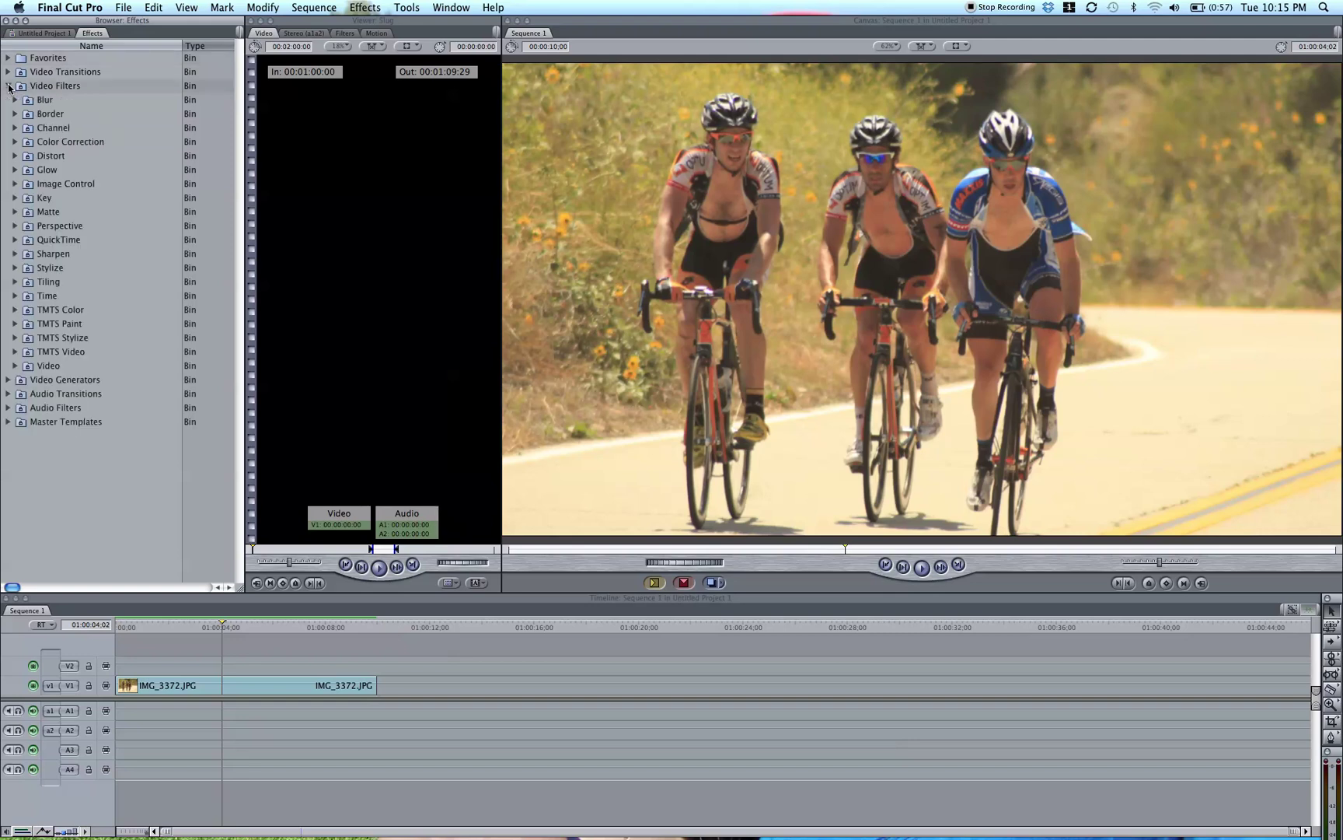
pyautogui.click(15, 268)
# - Apply Stylize's Vignette to the IMG_3372.JPG timeline clip and widen the Viewer
pyautogui.scroll(-5, 15, 269)
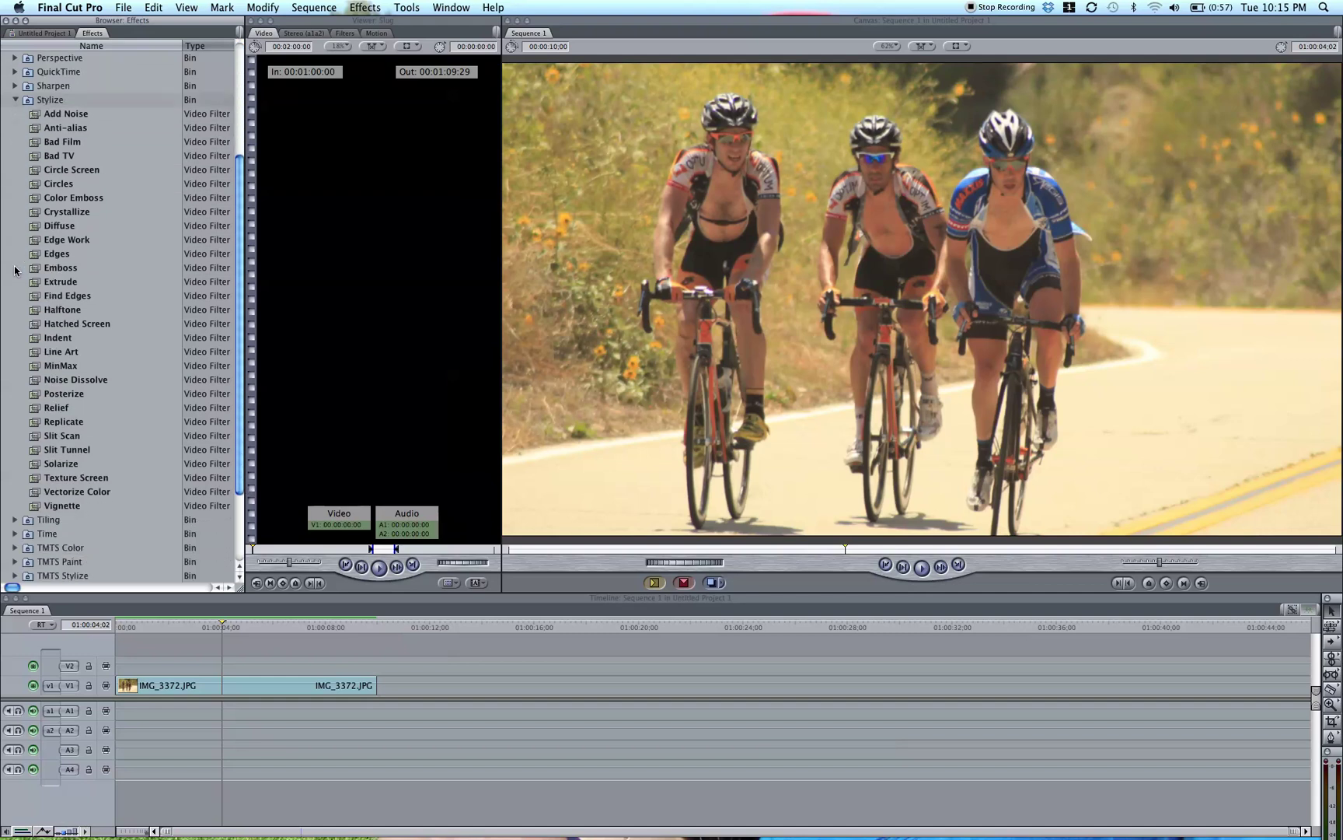
pyautogui.moveTo(64, 505); pyautogui.dragTo(228, 680)
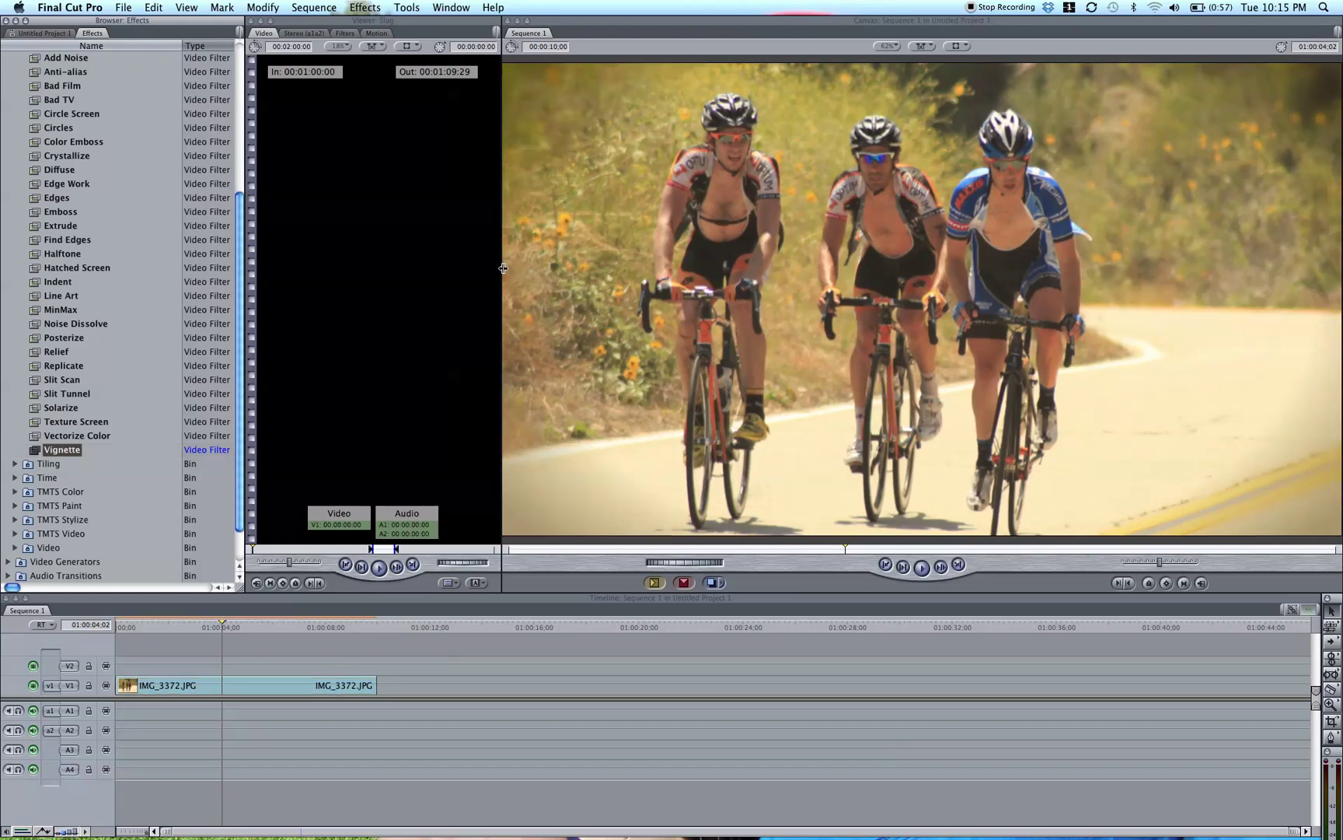
pyautogui.moveTo(502, 268); pyautogui.dragTo(659, 250)
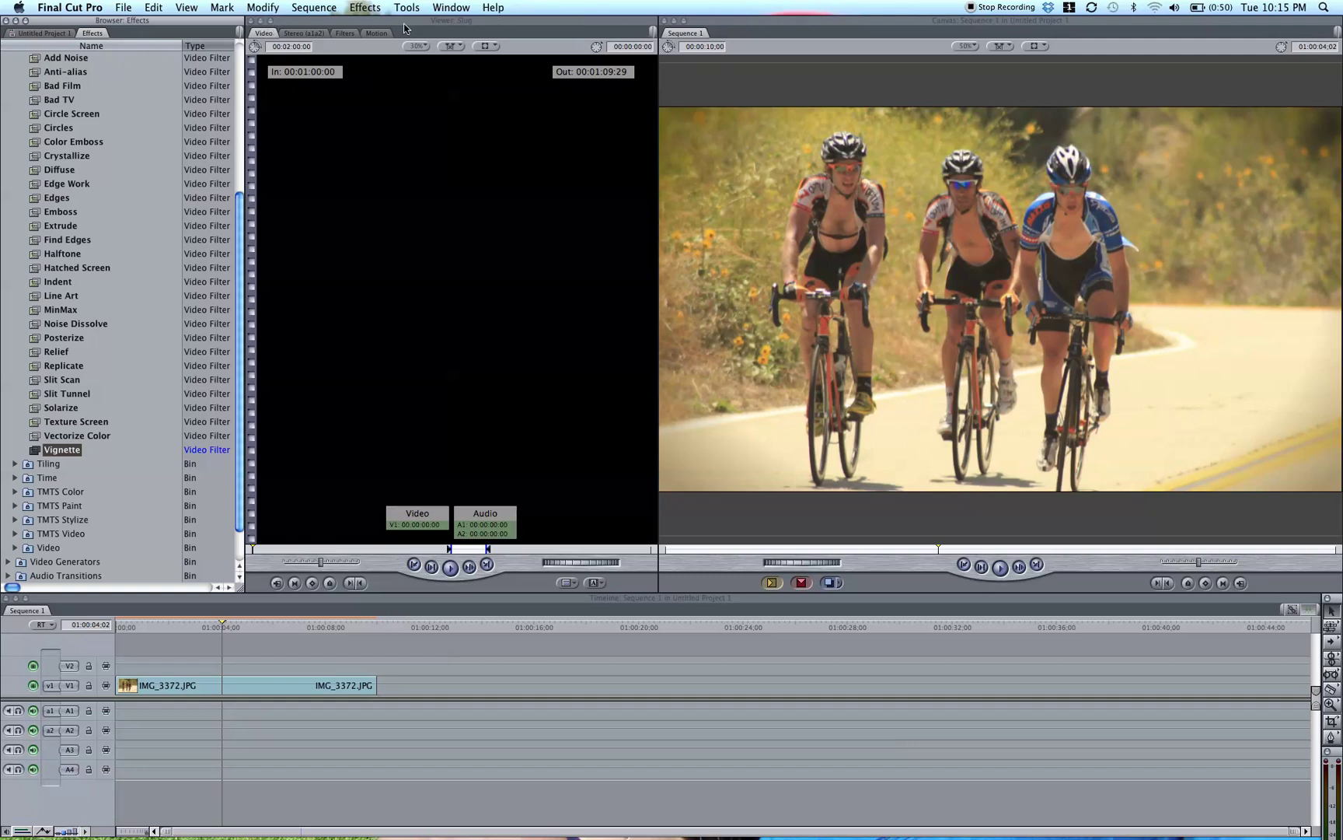
# - Load IMG_3372.JPG into the Viewer and show its Vignette settings on the Filters tab
pyautogui.click(314, 33)
pyautogui.click(346, 33)
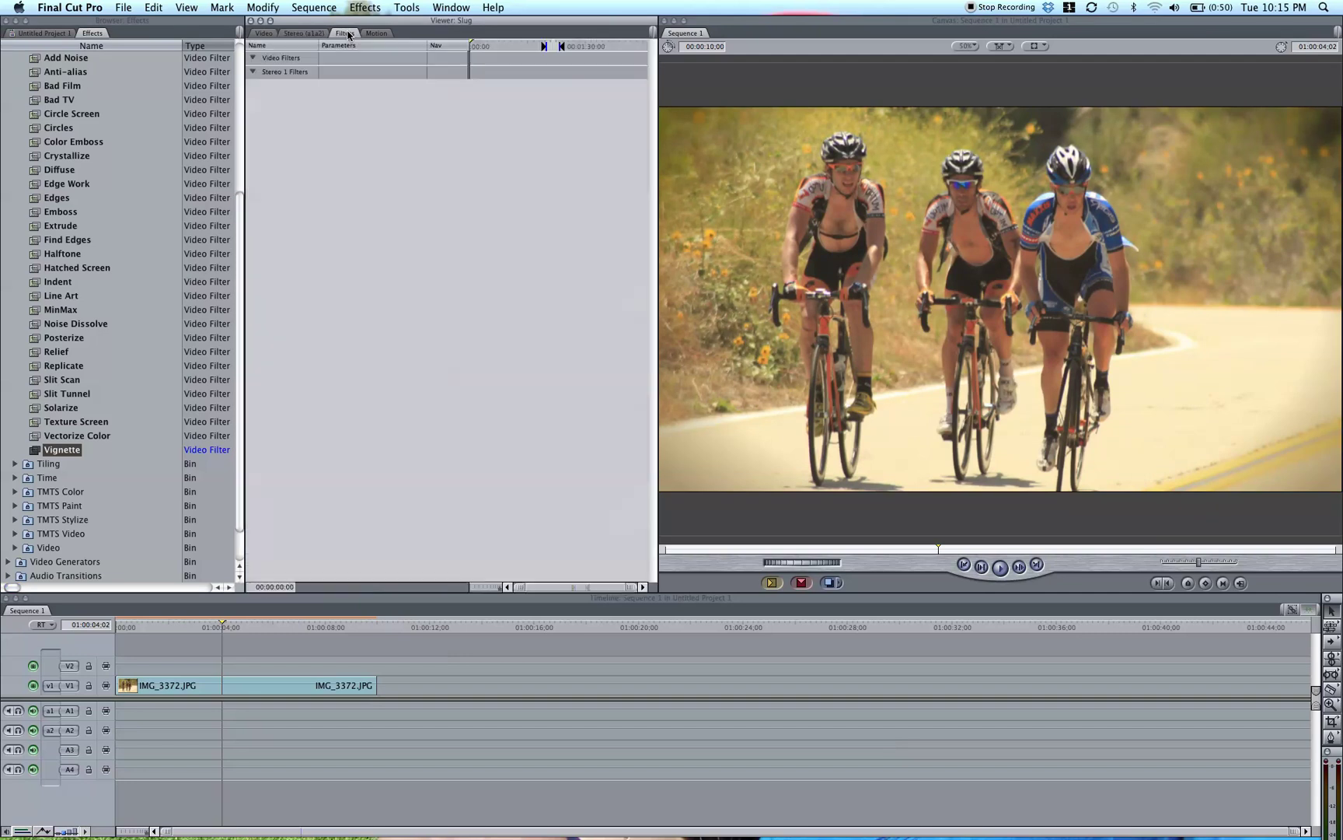
pyautogui.doubleClick(258, 686)
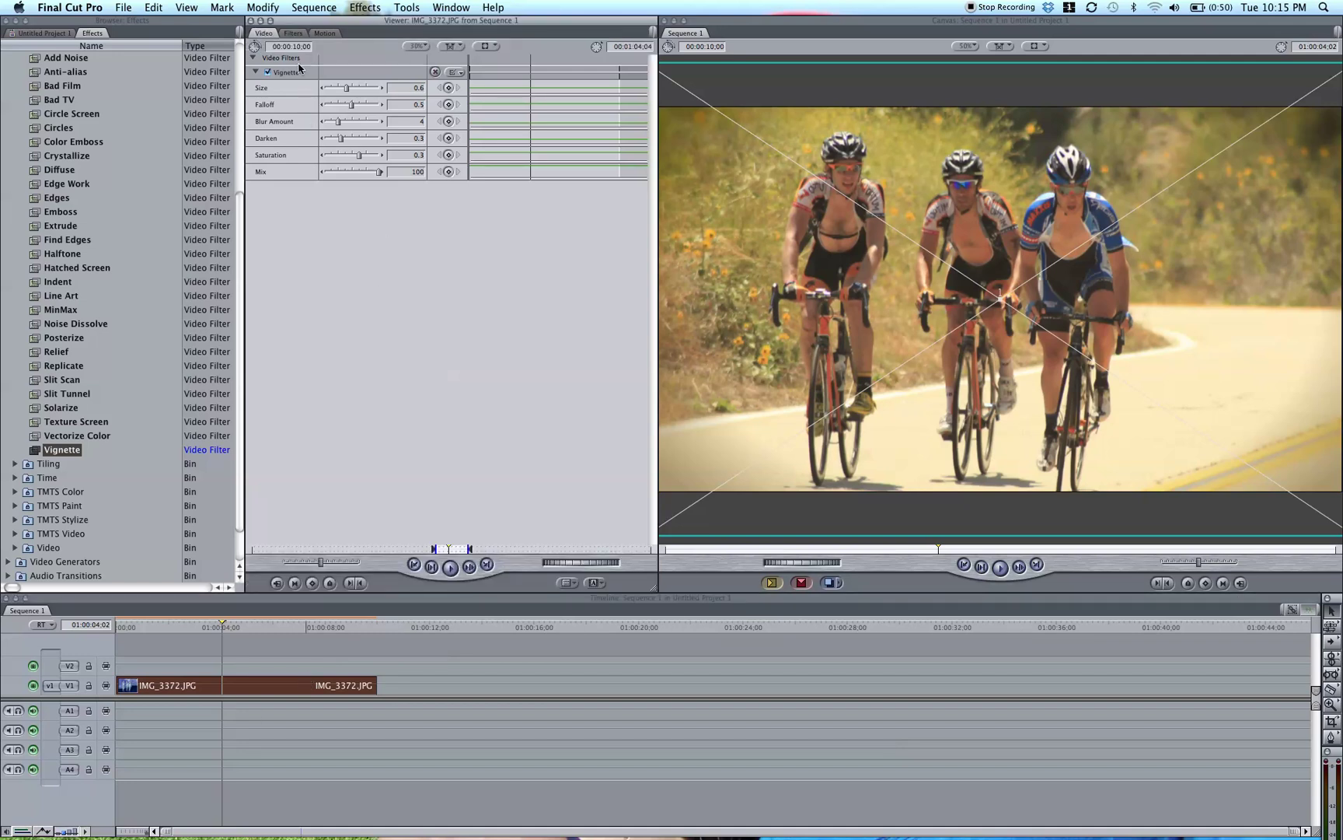
pyautogui.click(271, 34)
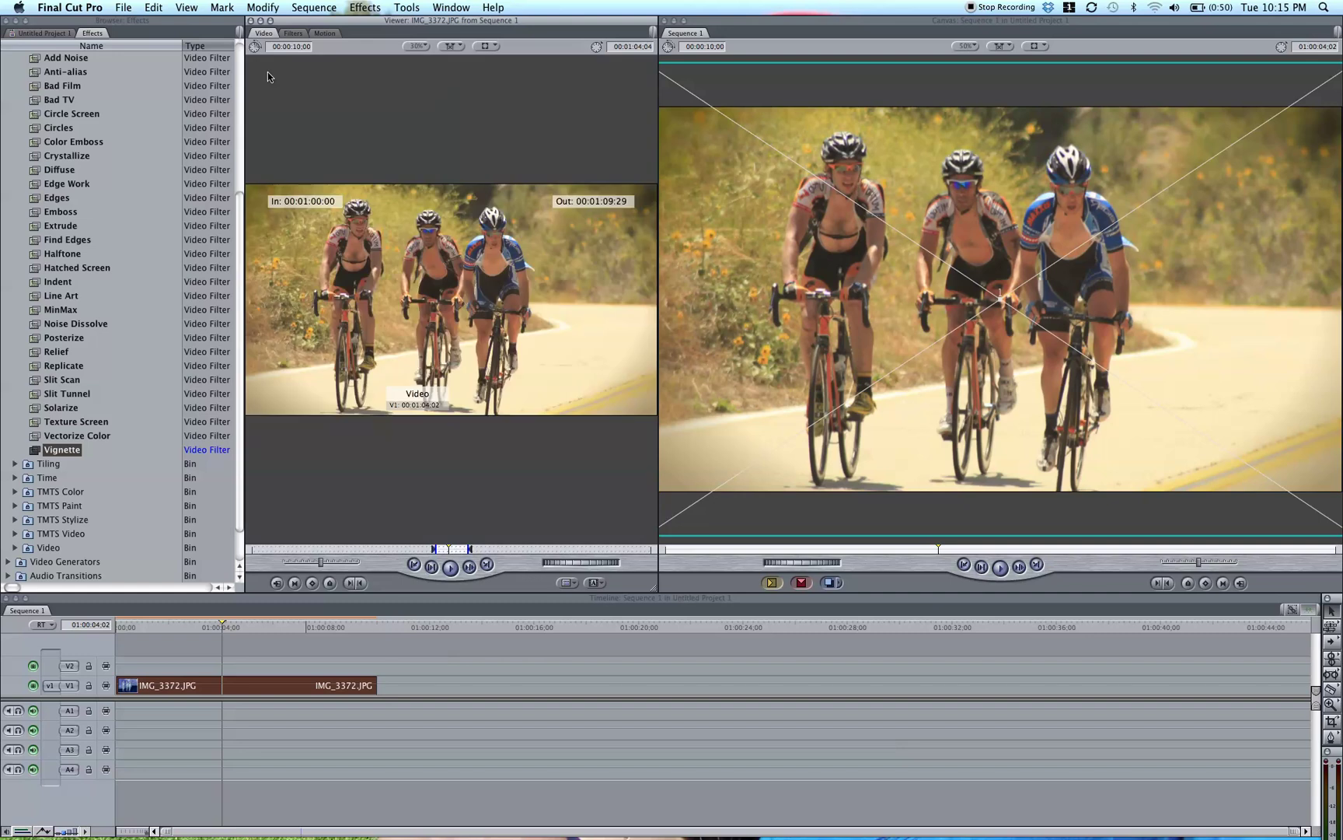
pyautogui.click(294, 35)
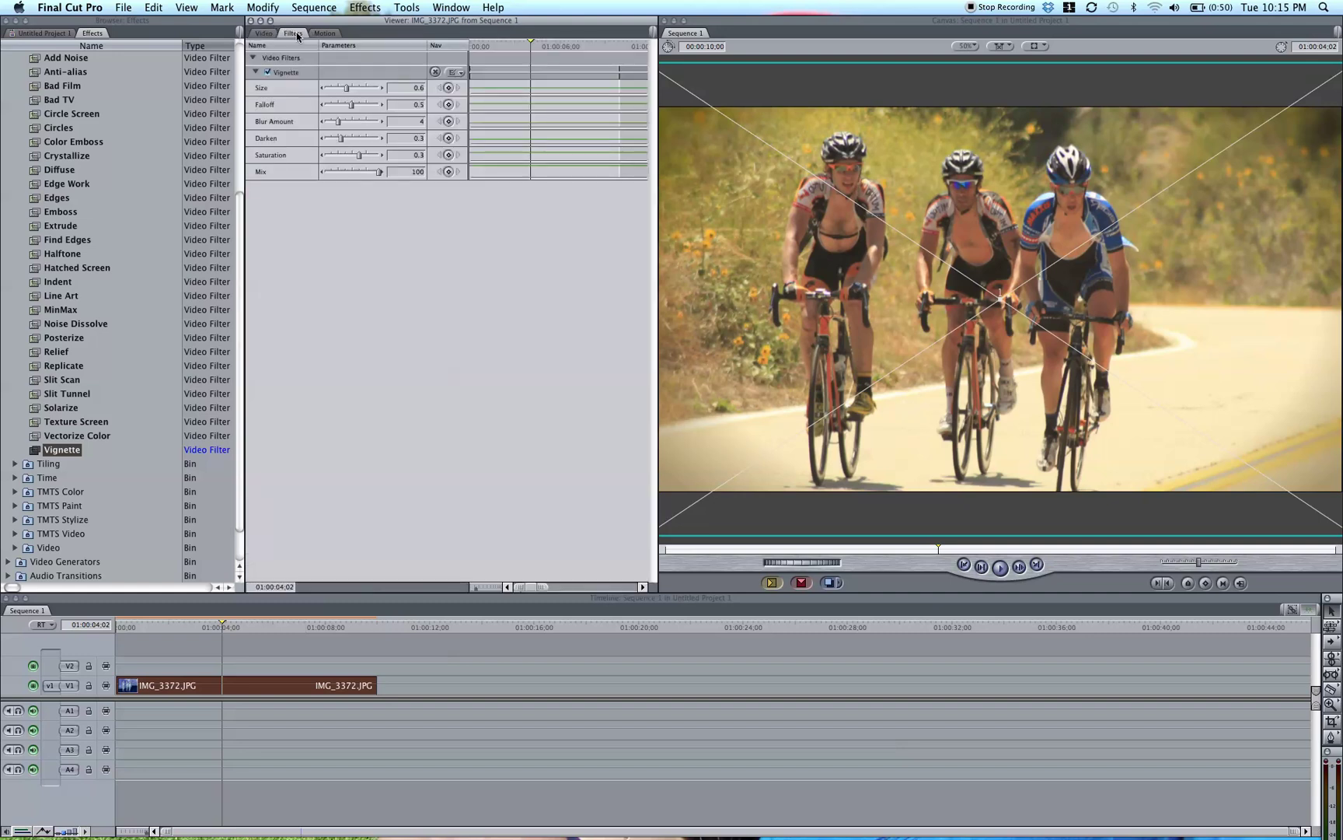
# - Toggle the Vignette off and on, then set Size 0.55, Falloff 0.62 and Blur Amount 9
pyautogui.click(269, 73)
pyautogui.click(269, 73)
pyautogui.moveTo(346, 93)
pyautogui.mouseDown()
pyautogui.moveTo(375, 111)
pyautogui.moveTo(358, 109)
pyautogui.mouseUp()
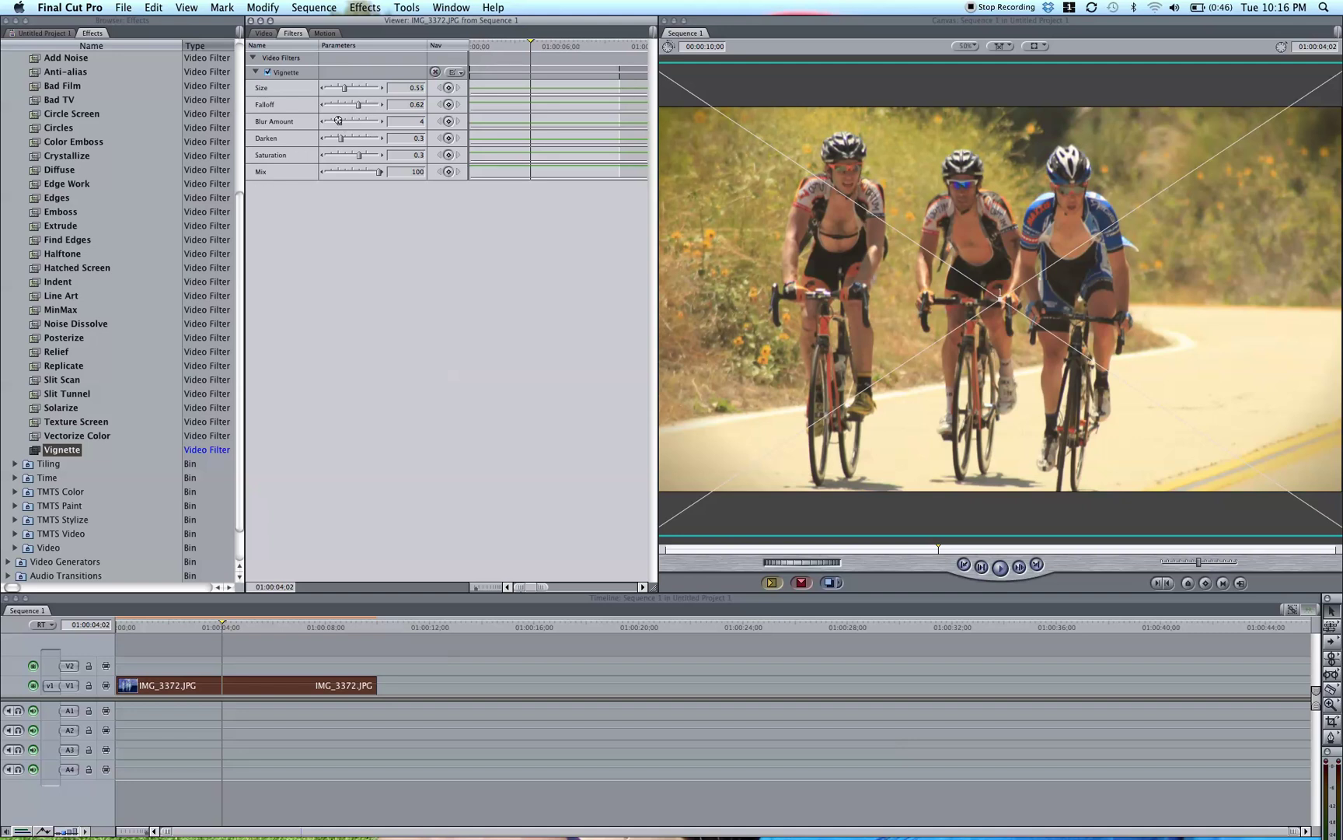
pyautogui.moveTo(339, 121); pyautogui.dragTo(353, 123)
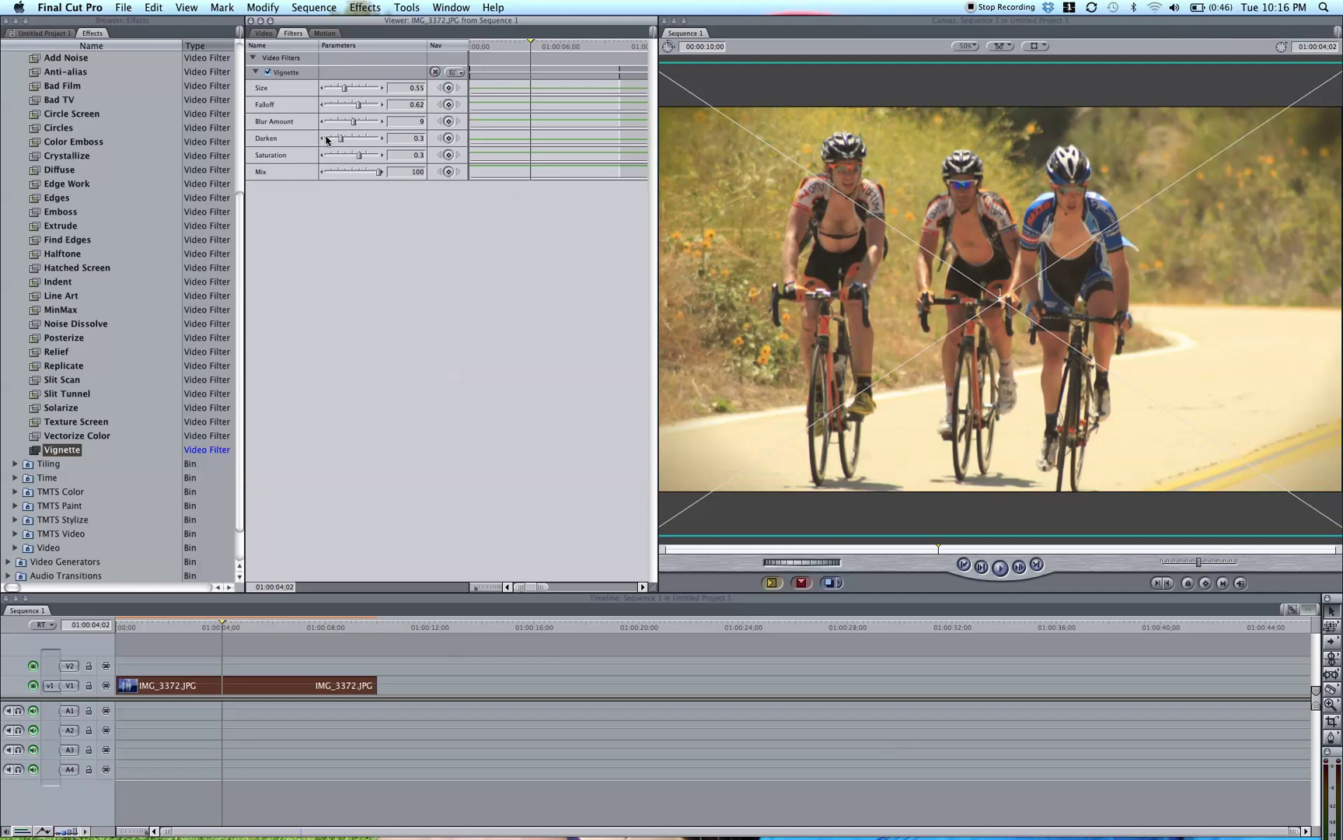
# - Set the vignette Darken to 0.49 and push Saturation below zero
pyautogui.moveTo(343, 138); pyautogui.dragTo(365, 141)
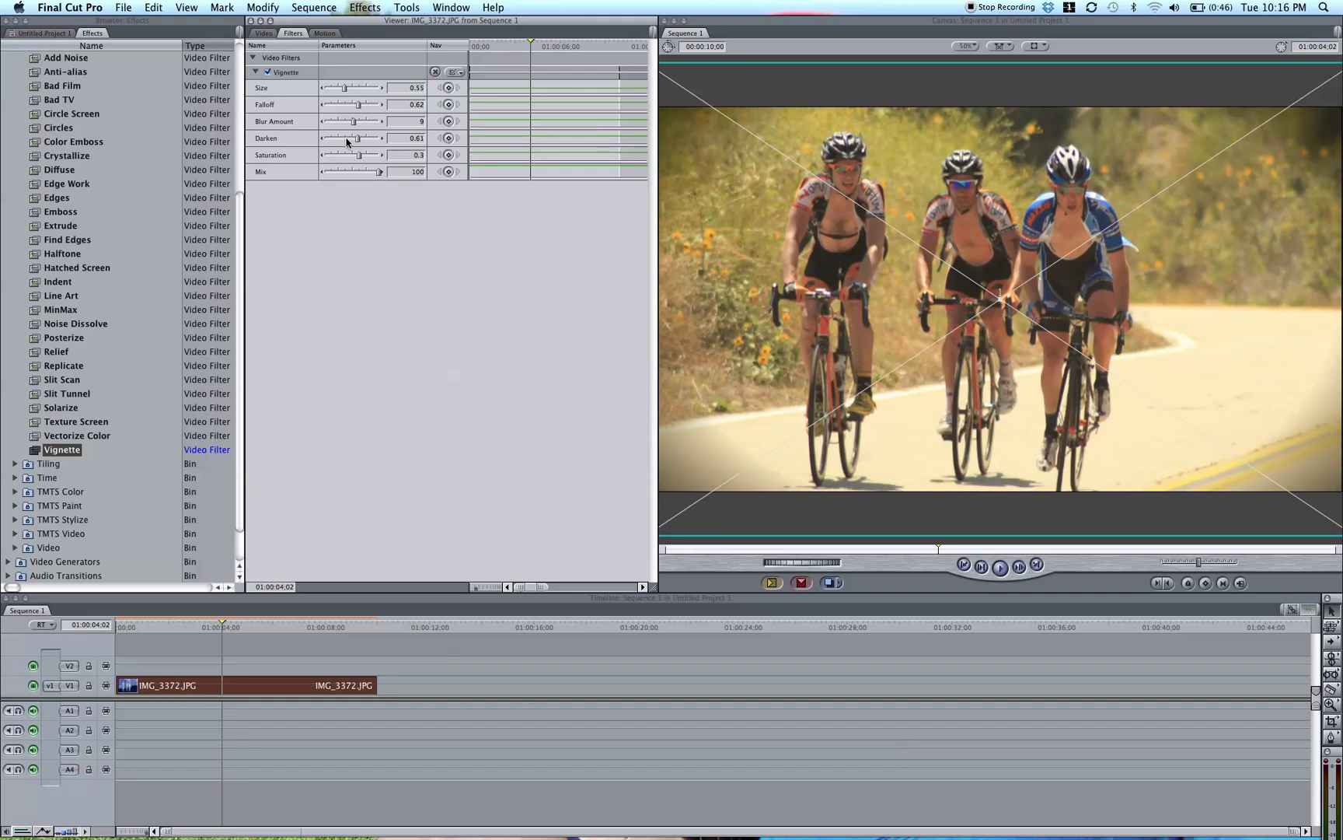
pyautogui.click(347, 138)
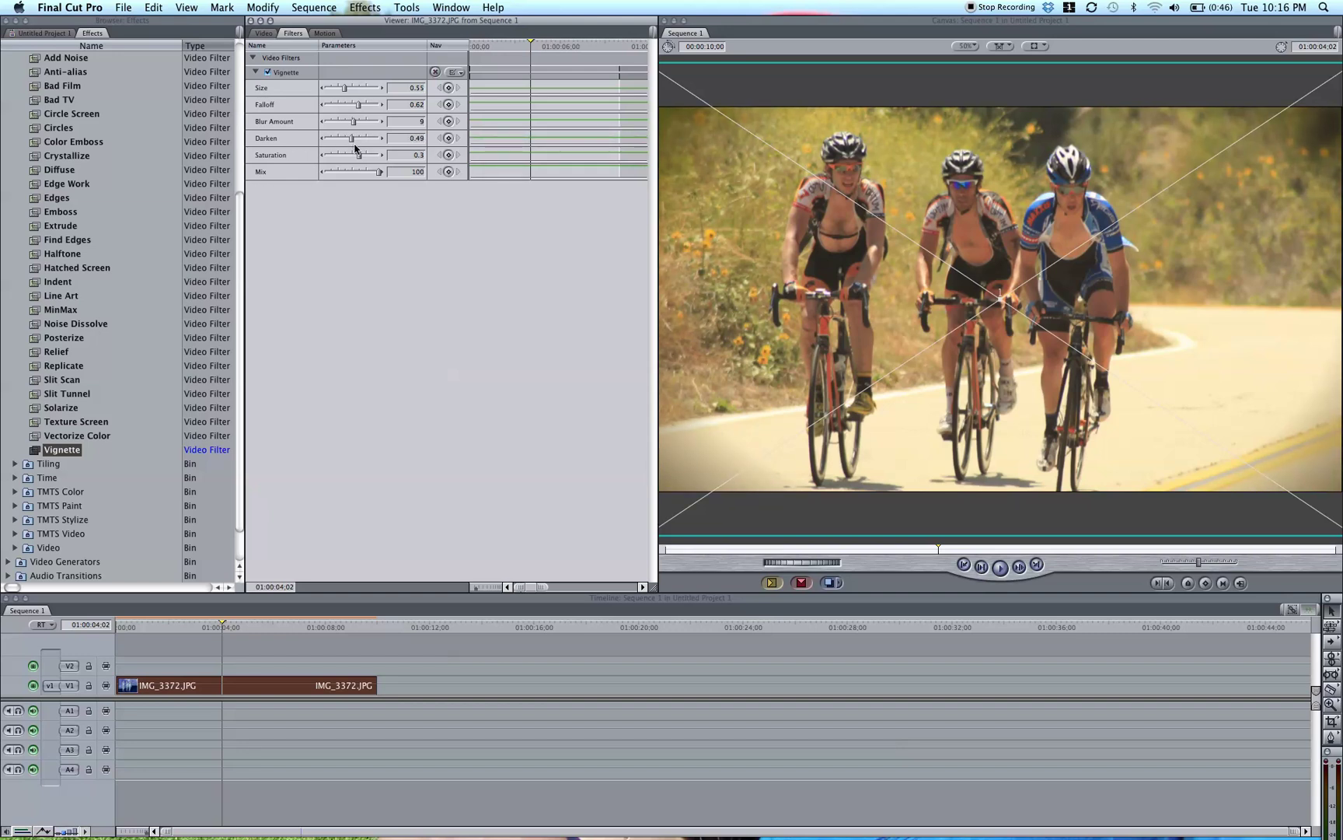
pyautogui.click(346, 155)
# - Bring the vignette Saturation from -0.79 up to 0.05
pyautogui.moveTo(346, 155); pyautogui.dragTo(330, 158)
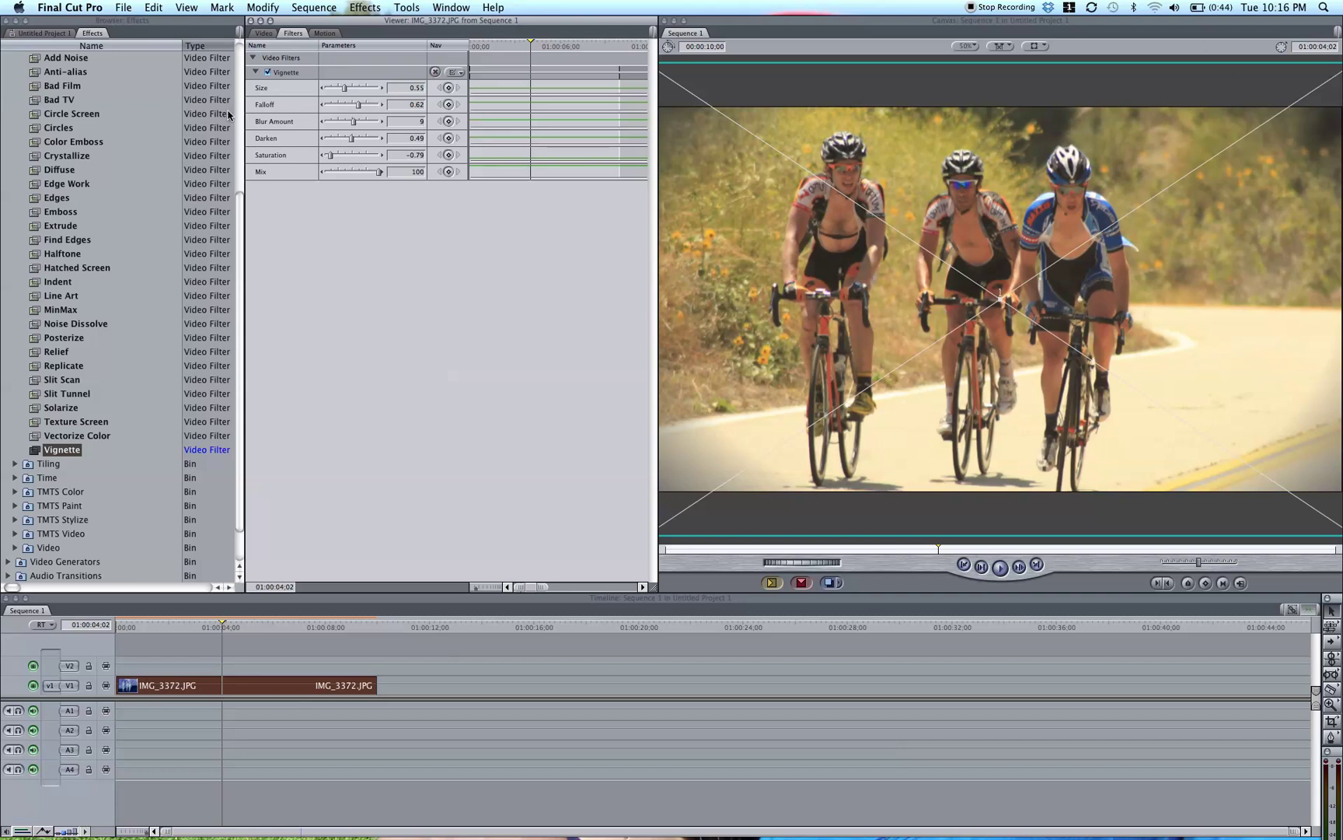
pyautogui.click(346, 157)
pyautogui.moveTo(347, 158); pyautogui.dragTo(353, 156)
# - Return Mix to 100 and enlarge the vignette to Size 0.72 with Falloff 0.81
pyautogui.click(365, 173)
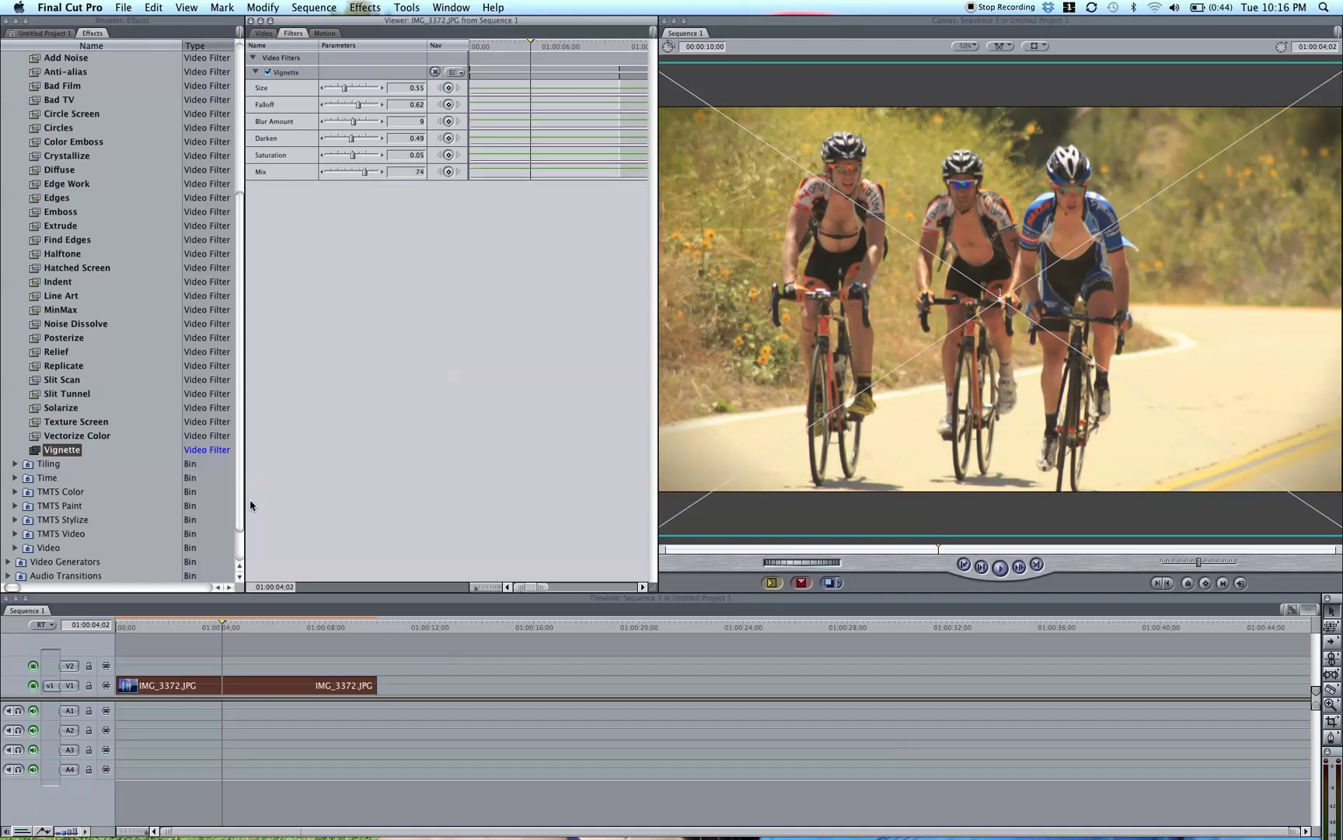
pyautogui.moveTo(365, 172); pyautogui.dragTo(390, 173)
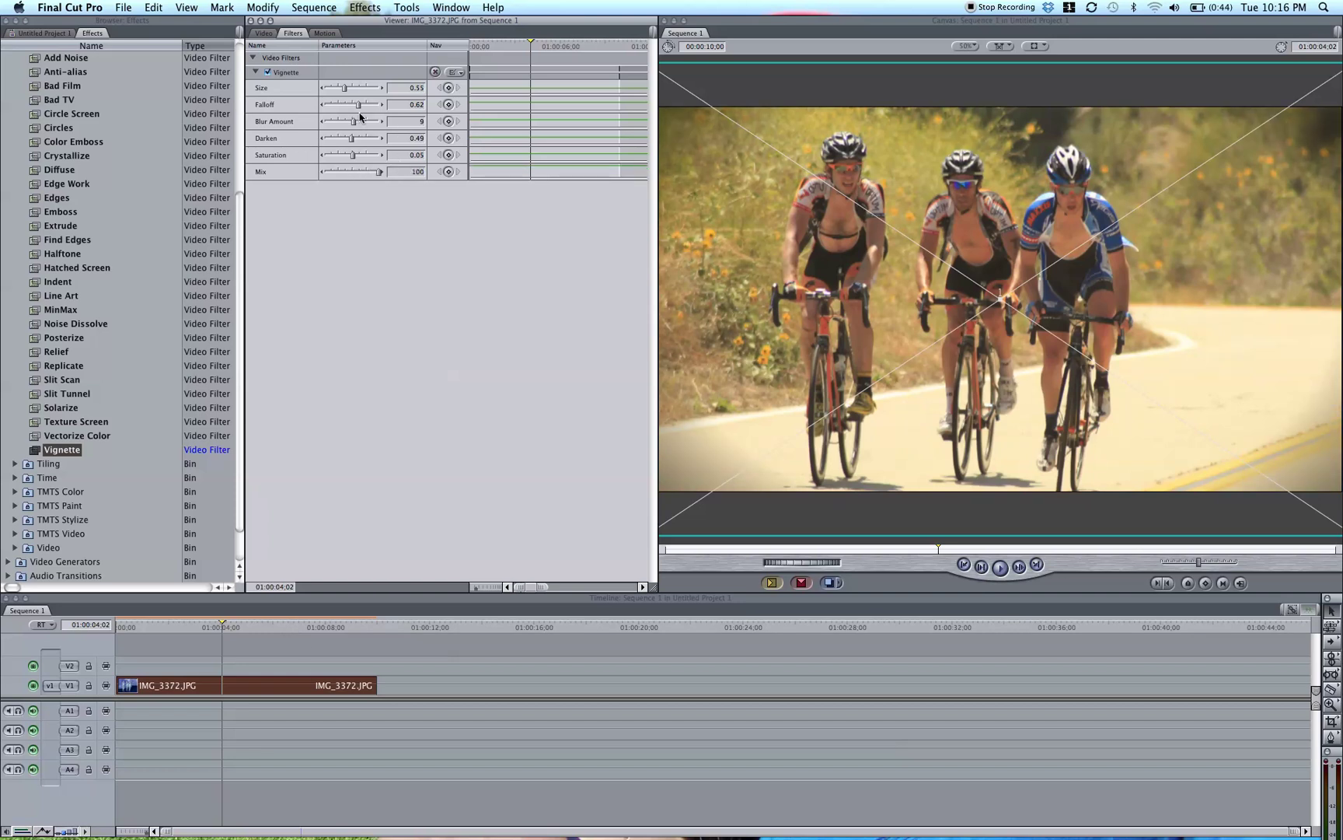
pyautogui.moveTo(345, 91); pyautogui.dragTo(368, 104)
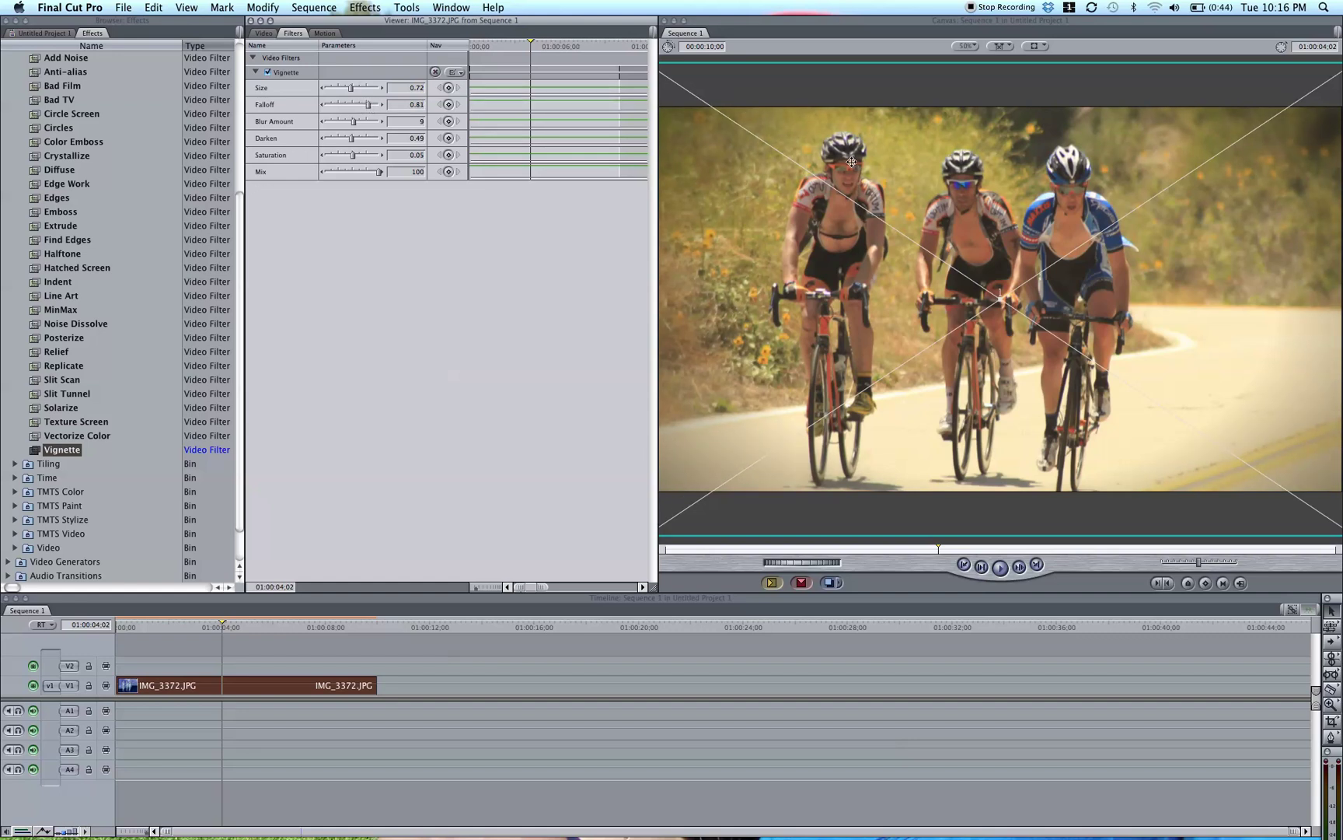
# - Lower the vignette Blur Amount to 2 and raise Darken to 0.69
pyautogui.click(342, 121)
pyautogui.click(333, 121)
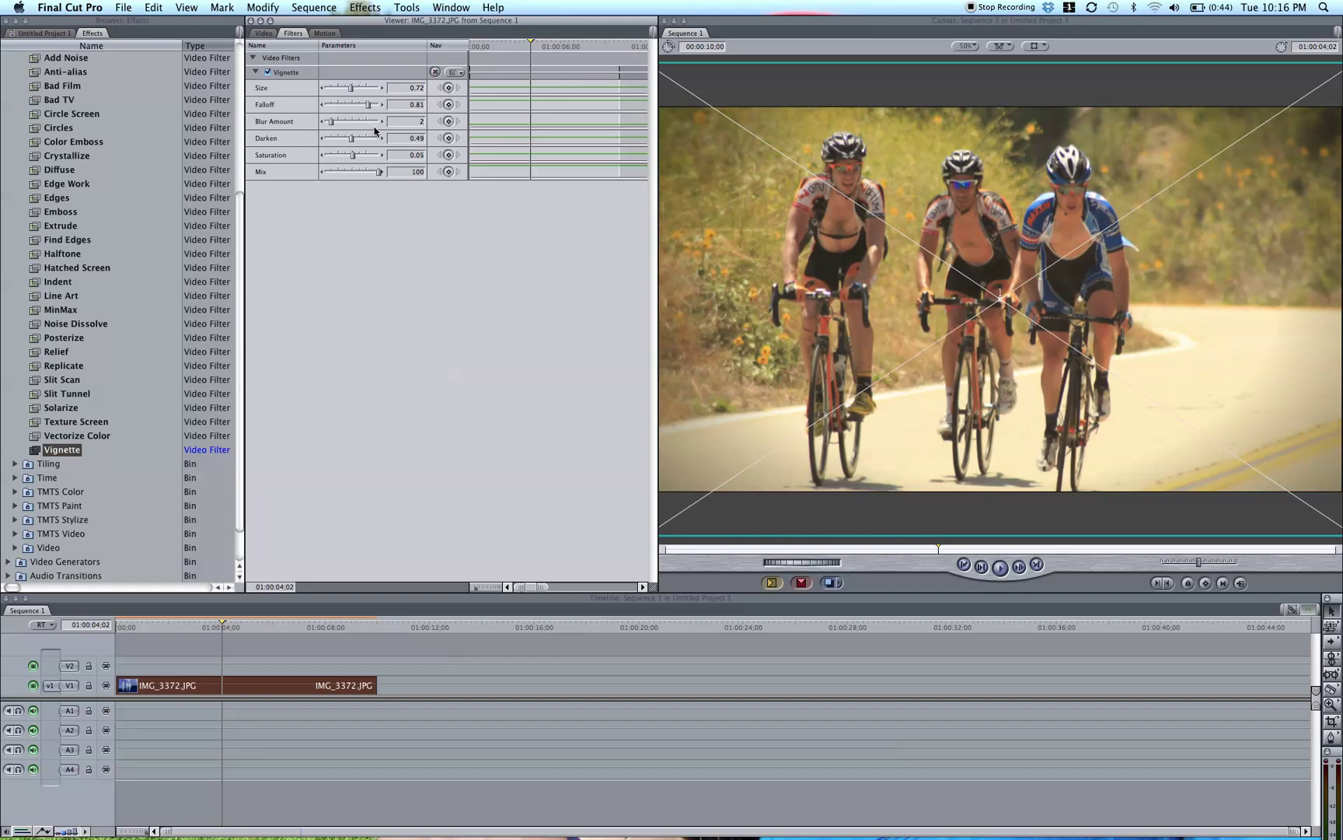
pyautogui.click(362, 138)
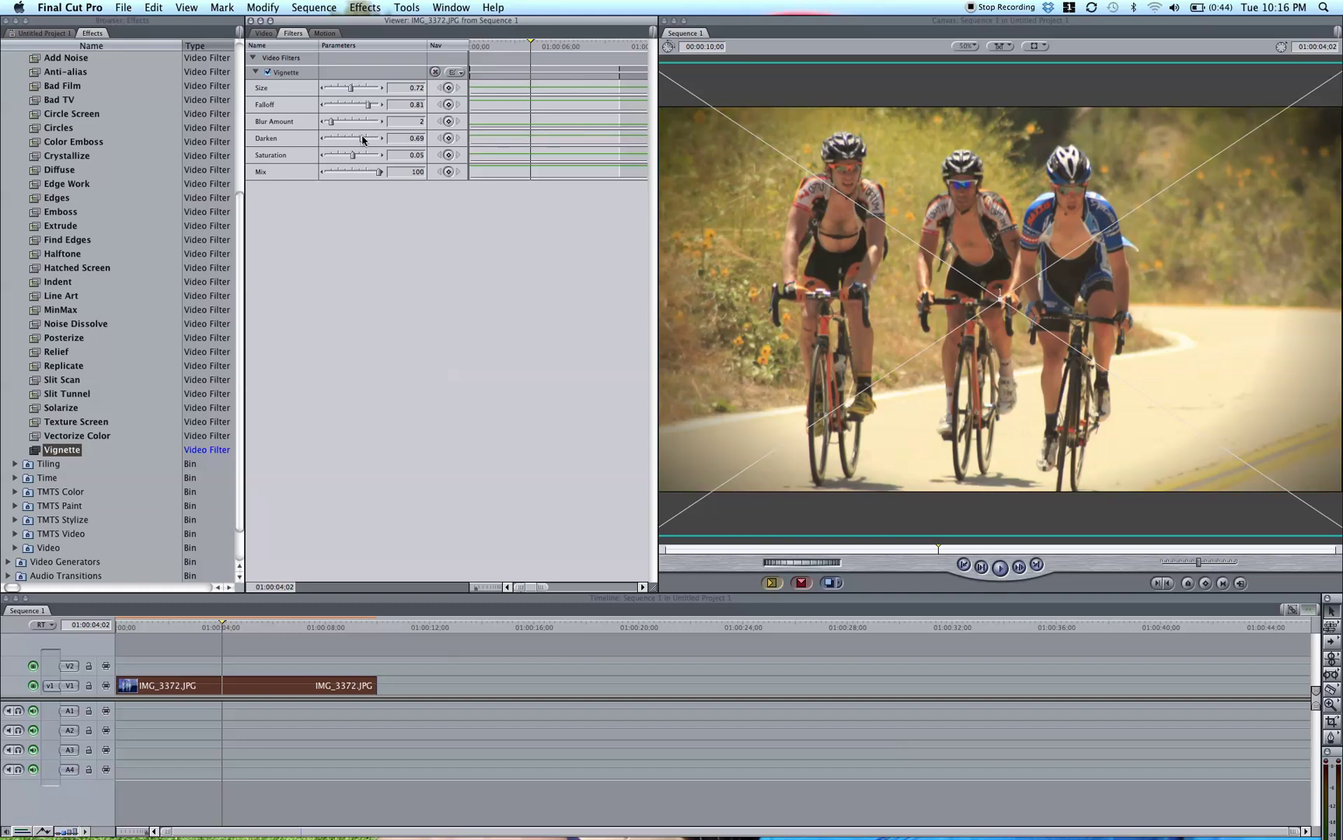
# - Toggle the Vignette filter off and on to compare the result
pyautogui.click(267, 72)
pyautogui.click(268, 72)
pyautogui.click(267, 72)
pyautogui.click(268, 72)
pyautogui.click(268, 72)
pyautogui.click(268, 72)
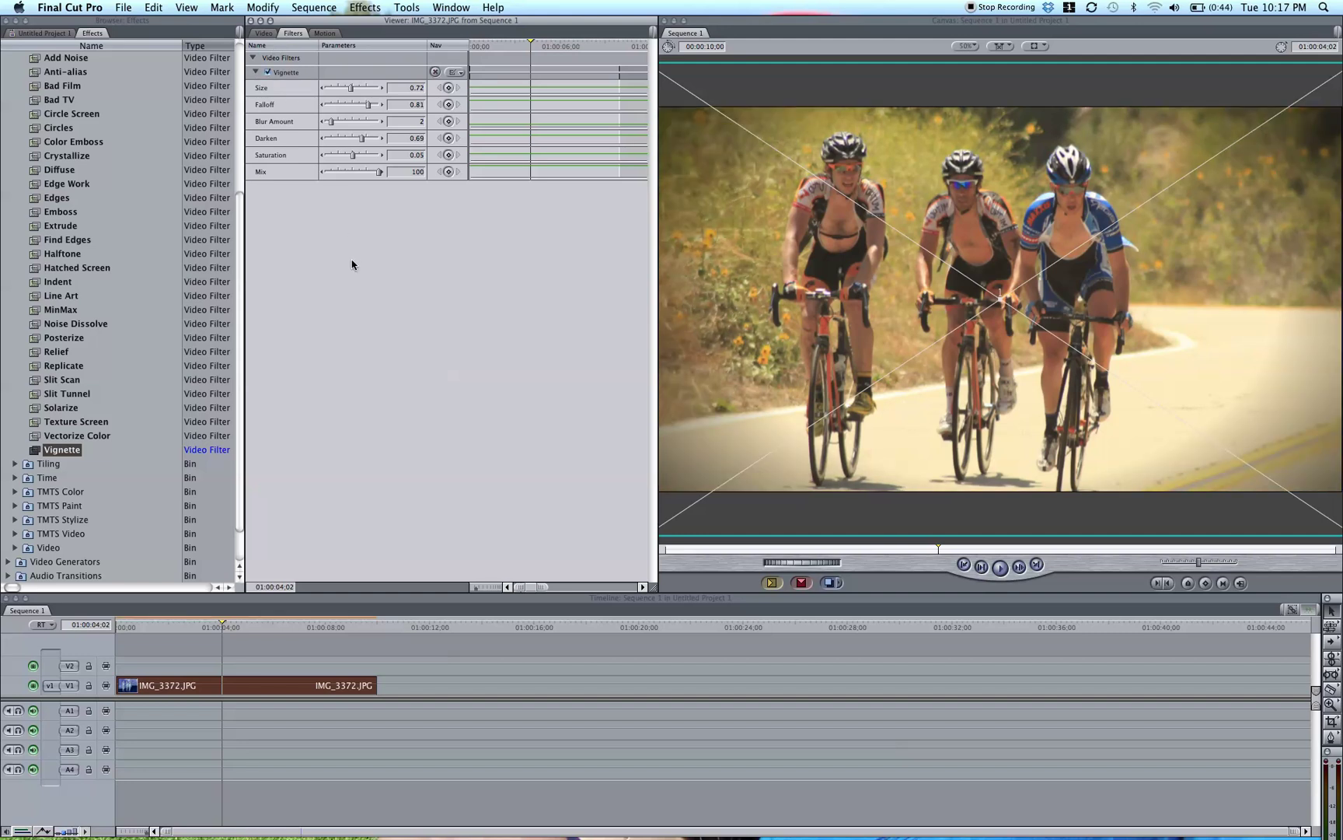